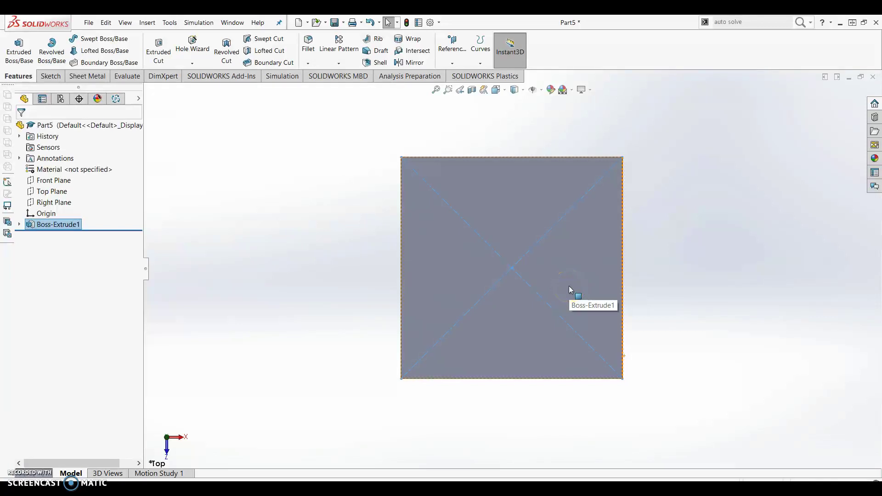
Inspect the plate's thickness and Boss-Extrude1's 5.00 depth, then return to the top view.
drag(568, 285, 587, 269)
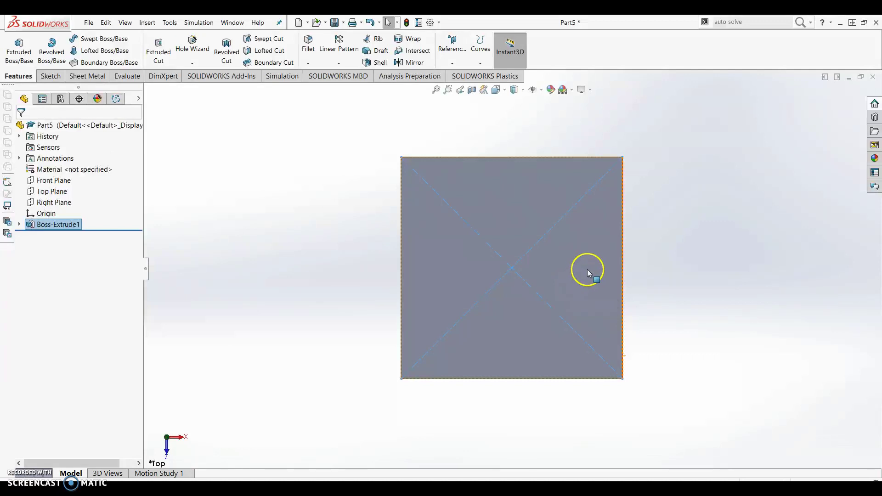
middle_drag(574, 227, 598, 289)
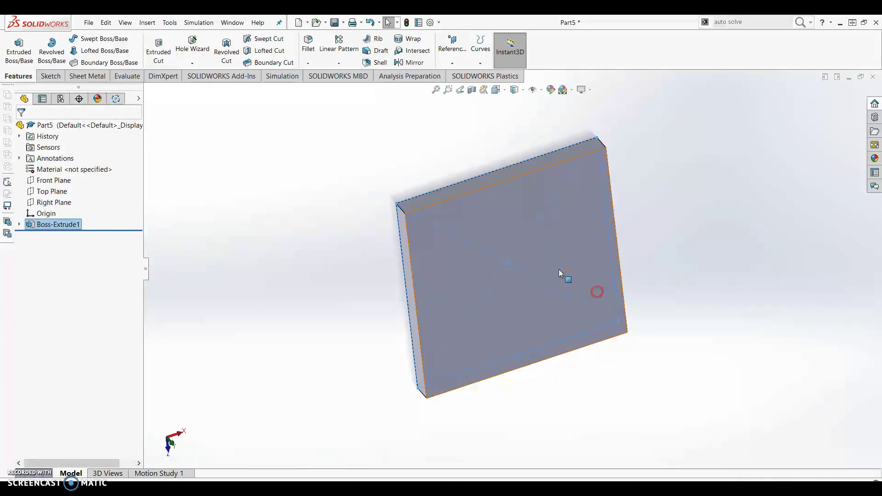
click(457, 248)
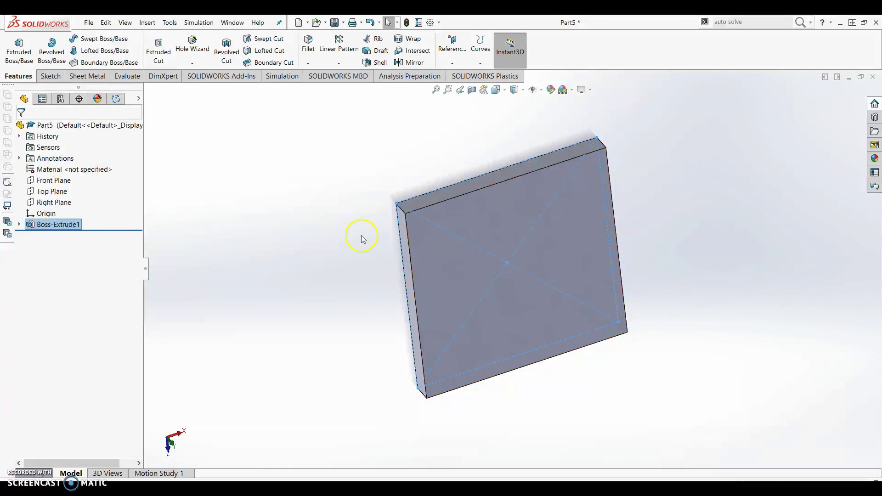
click(13, 76)
click(33, 227)
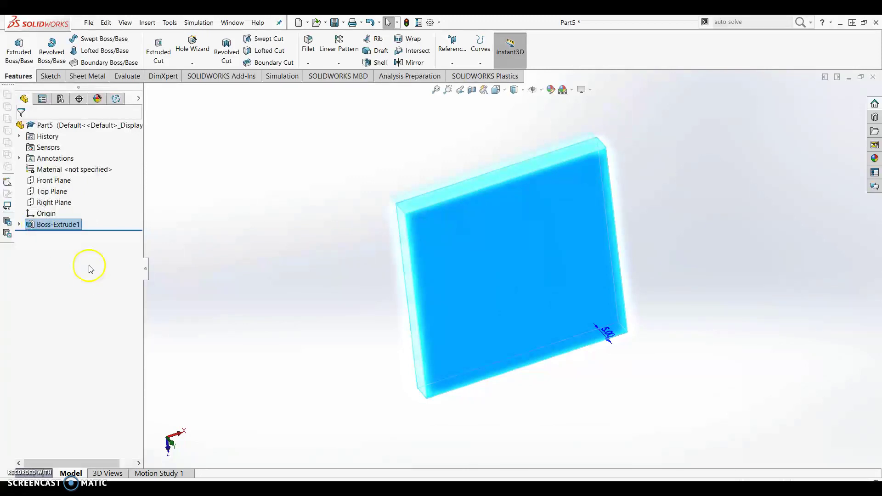
click(170, 444)
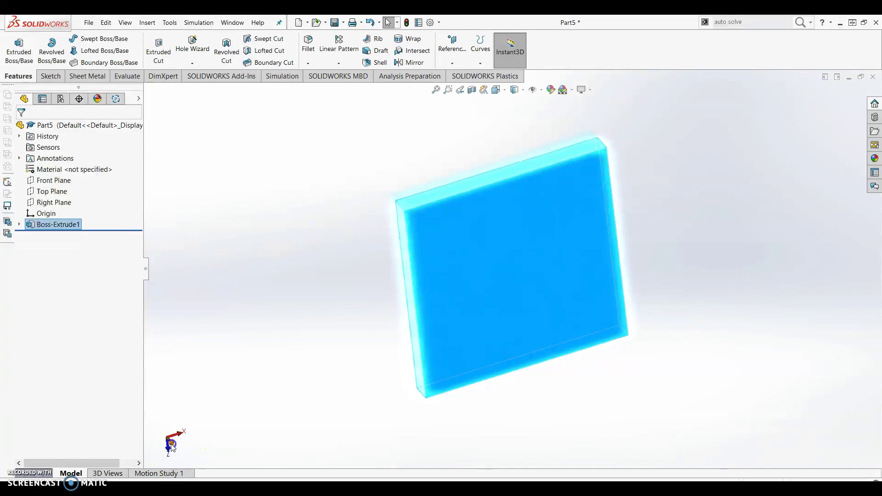
click(707, 274)
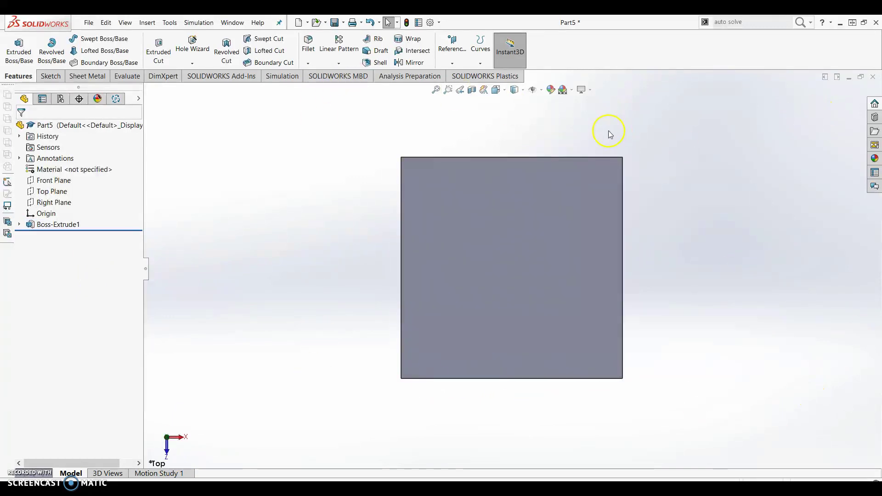
Bring up the Tools menu and head toward Options.
click(170, 23)
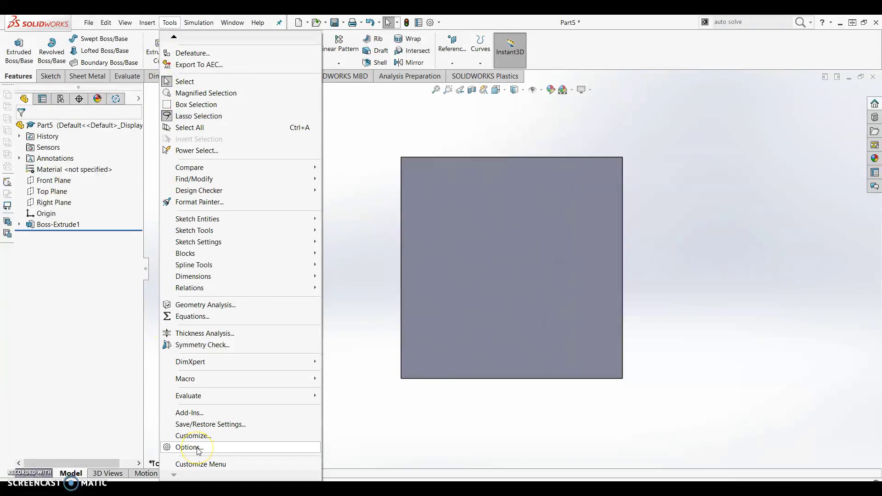
click(170, 23)
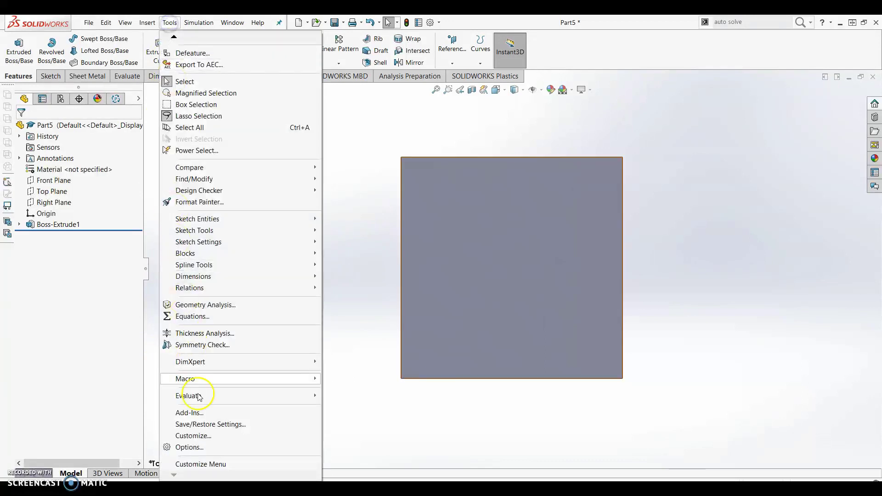
click(201, 451)
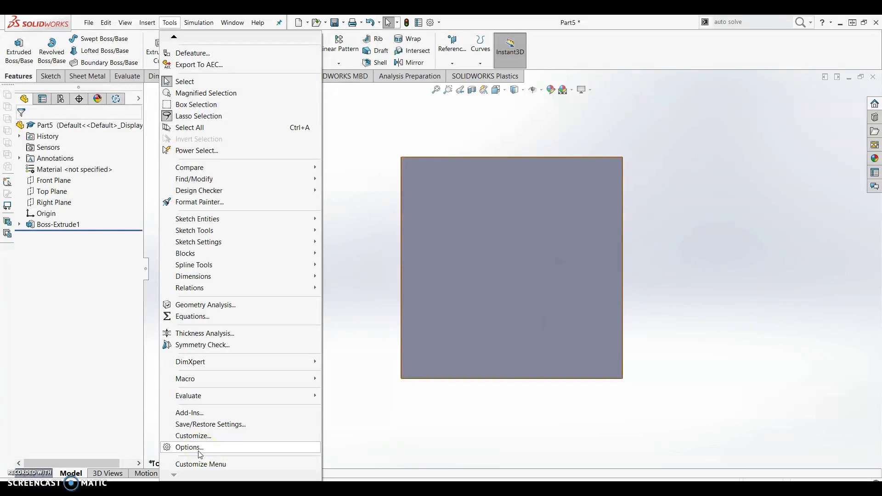
click(176, 477)
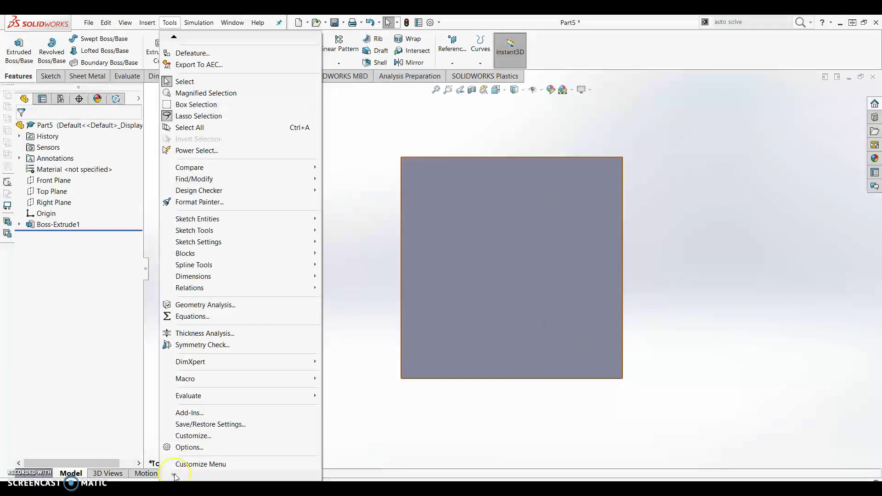
Set the part's Document Properties units to MMGS (millimeter, gram, second).
click(183, 447)
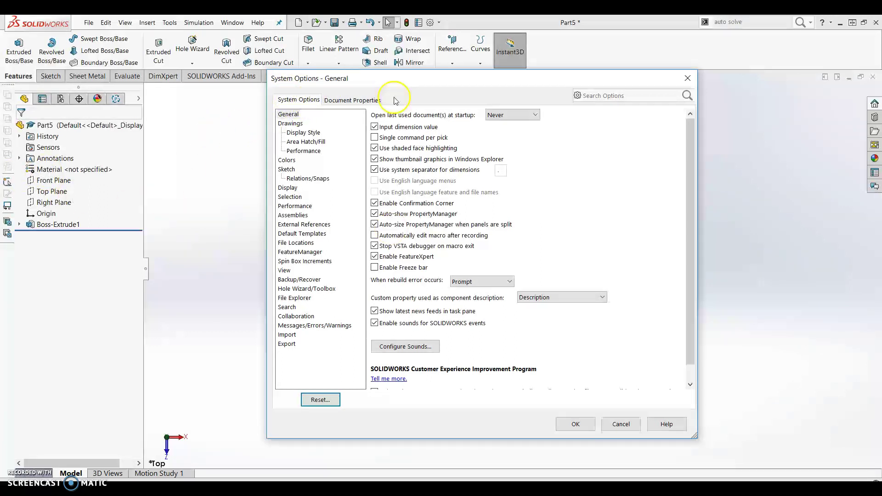
click(370, 102)
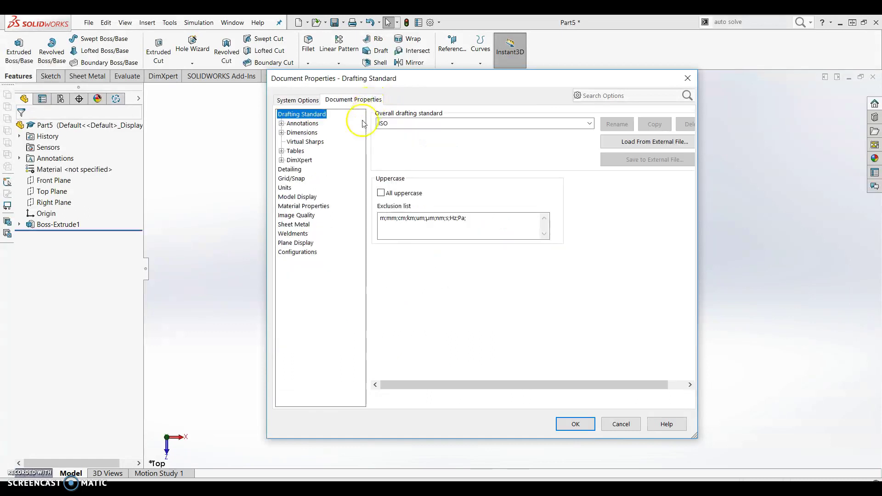
click(291, 188)
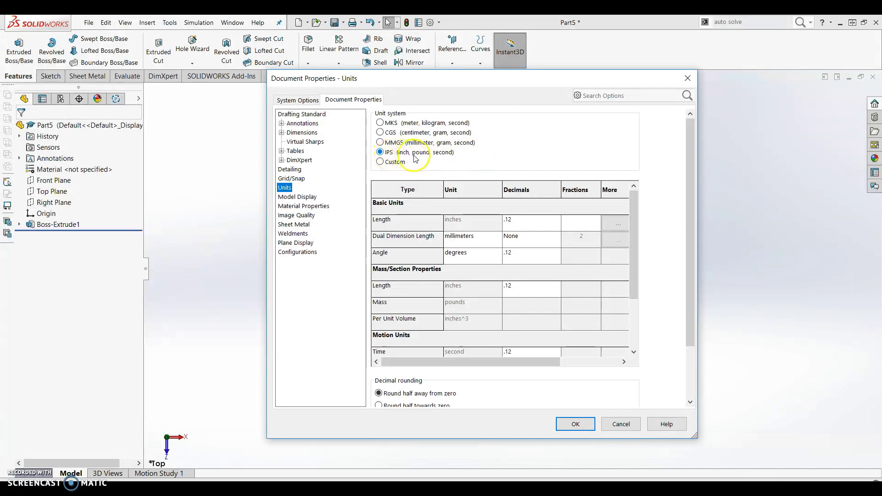
click(380, 142)
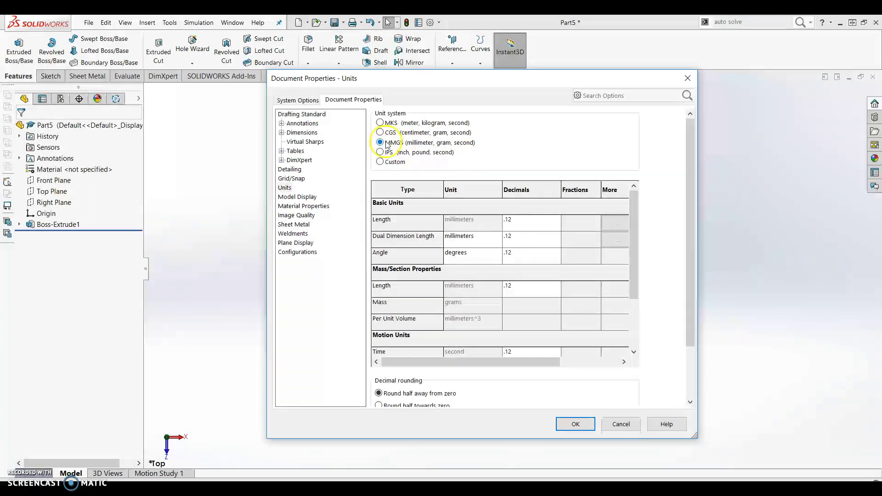
click(573, 425)
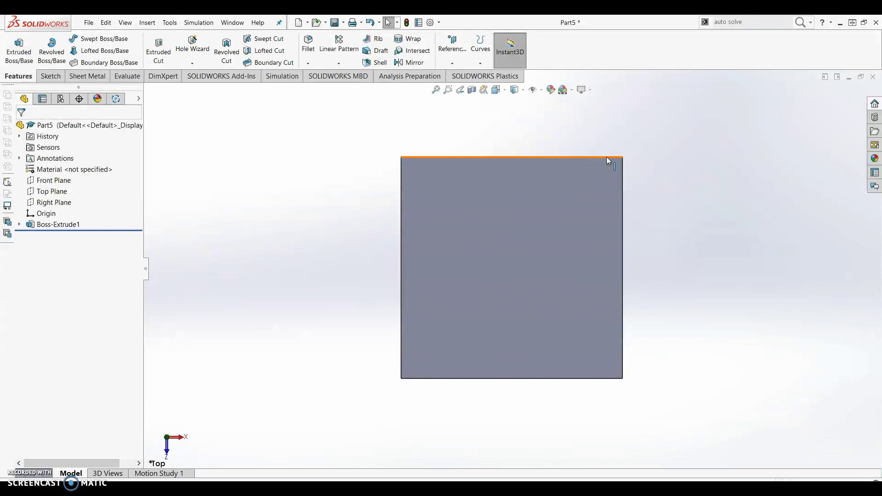
Select Boss-Extrude1 in the feature tree and open Sketch1 for editing.
click(556, 159)
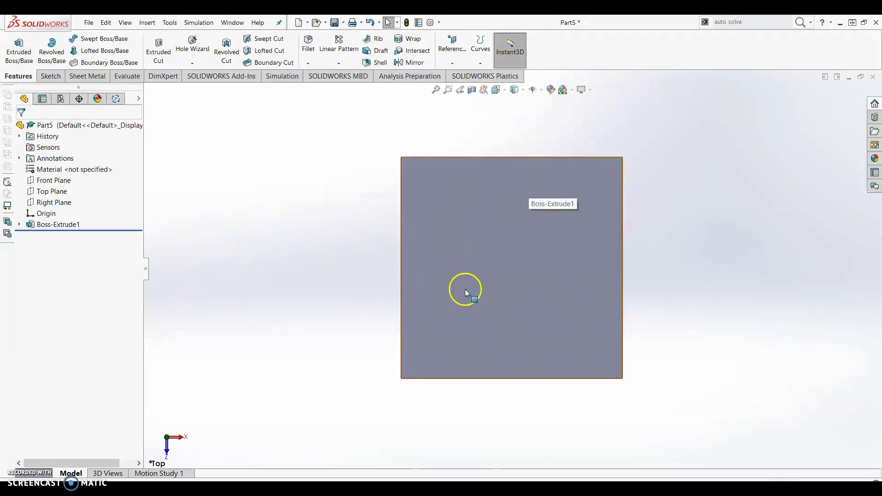
click(50, 226)
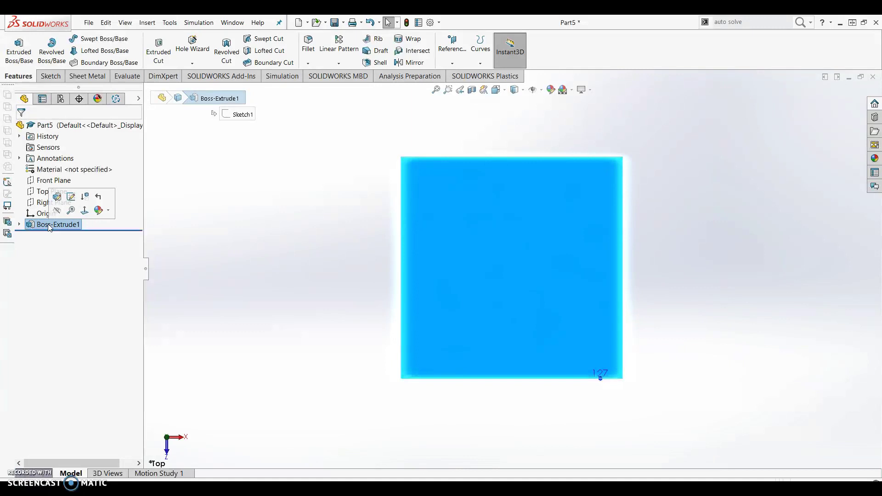
click(63, 223)
click(60, 199)
click(71, 198)
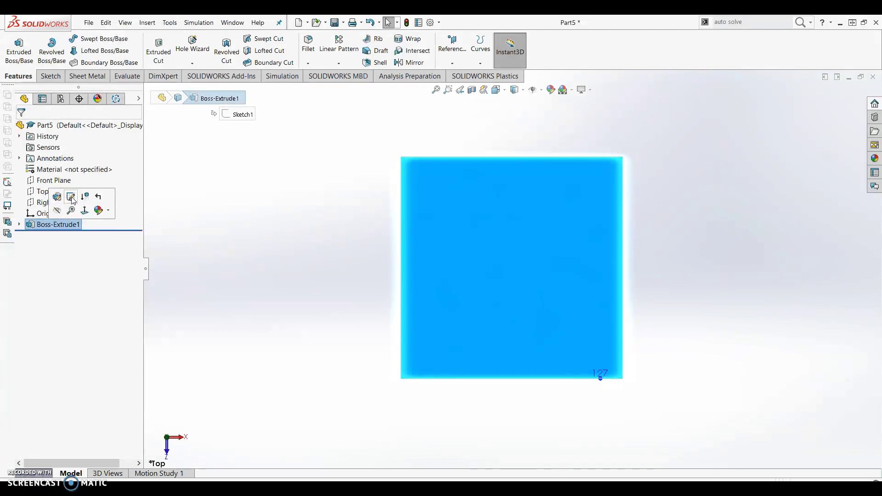
Set the square's top and left sides to 50 mm each, then exit Sketch1.
click(73, 200)
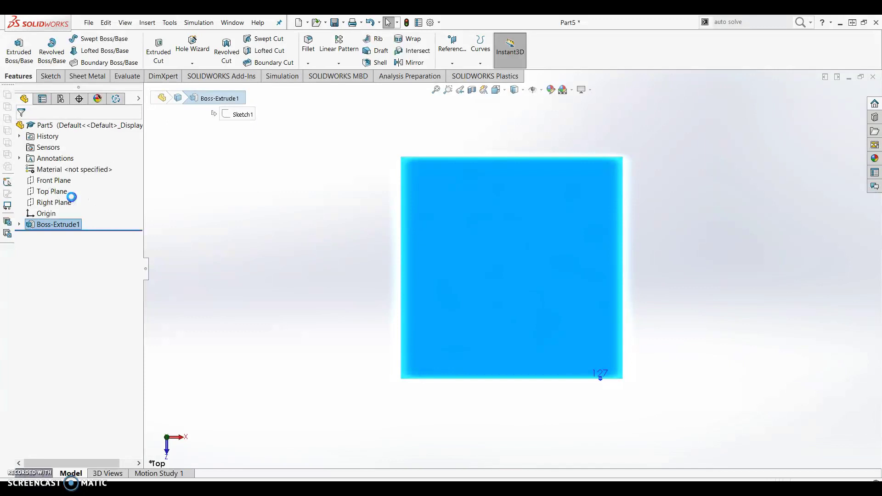
click(570, 159)
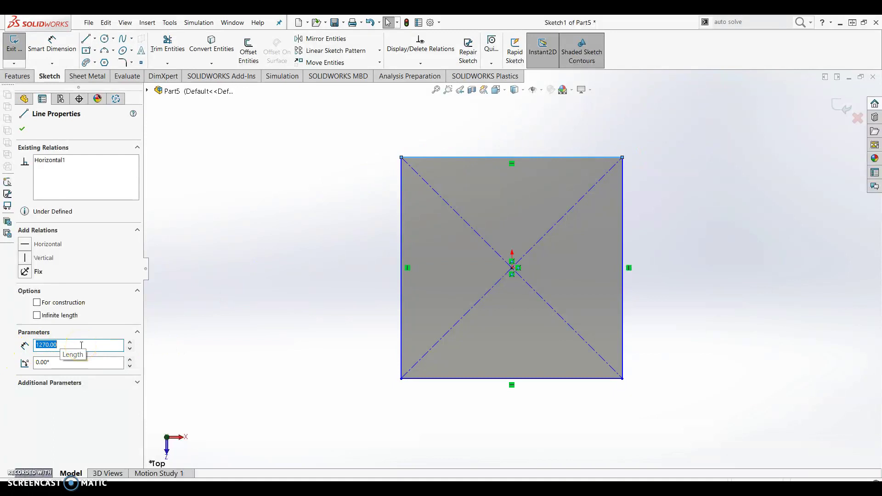
text(50)
key(Return)
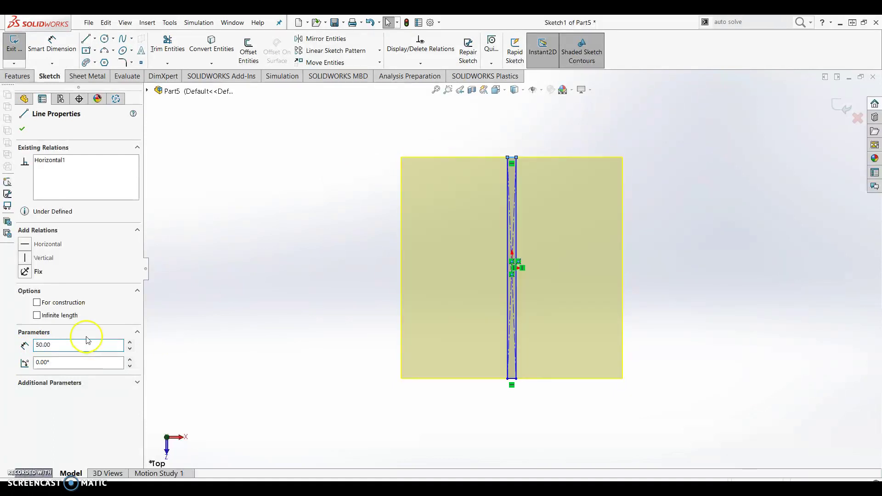
click(503, 201)
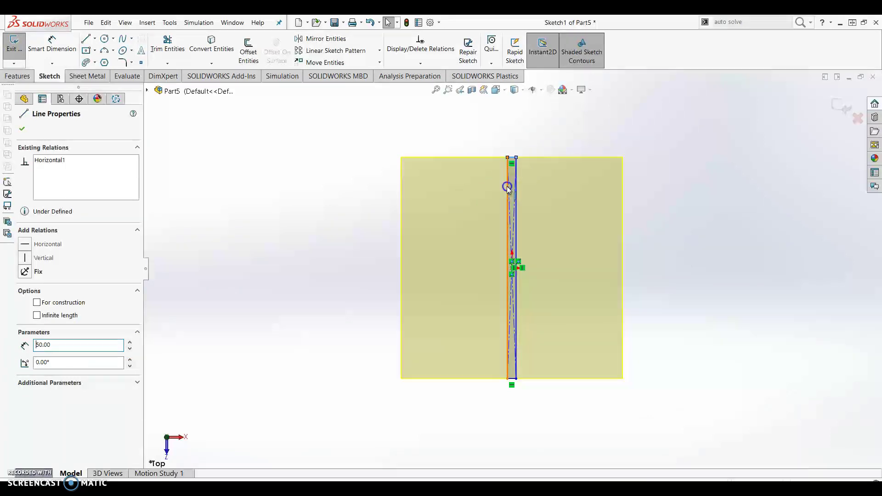
click(506, 187)
text(50)
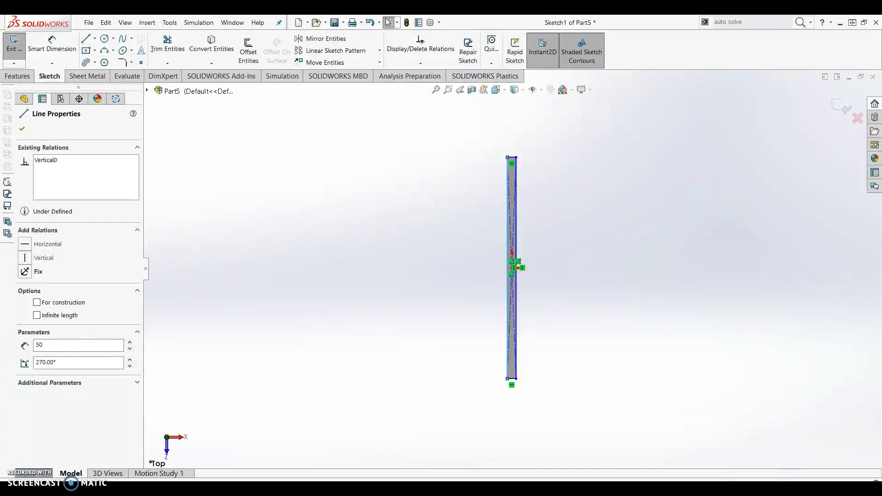
key(Return)
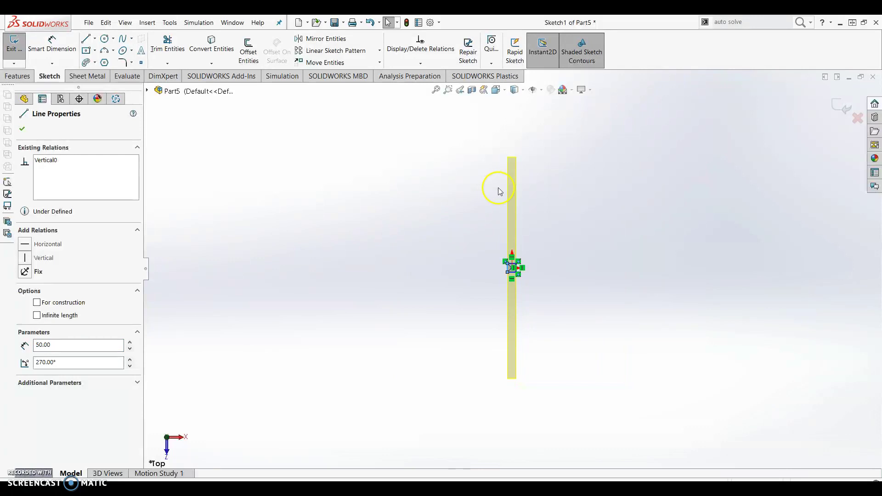
scroll(515, 273, down, 5)
scroll(514, 273, down, 2)
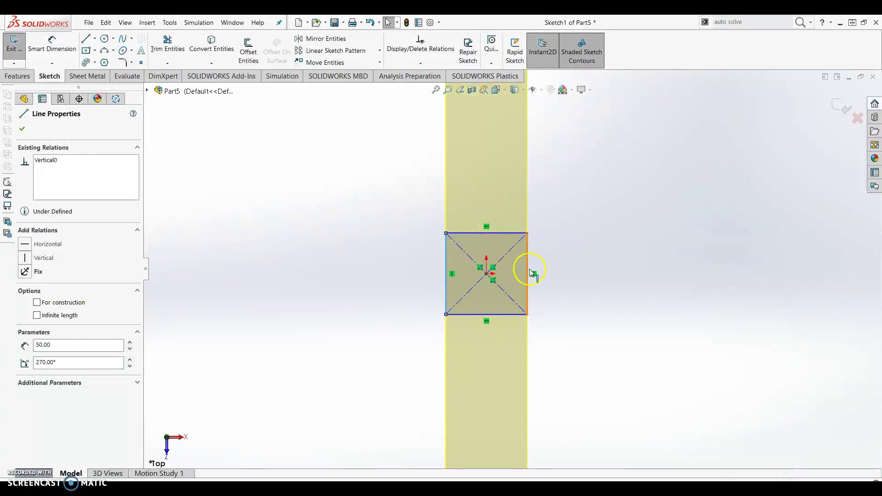
click(848, 105)
Close the sketch to rebuild the extrusion and orbit to view the box in 3D.
click(843, 106)
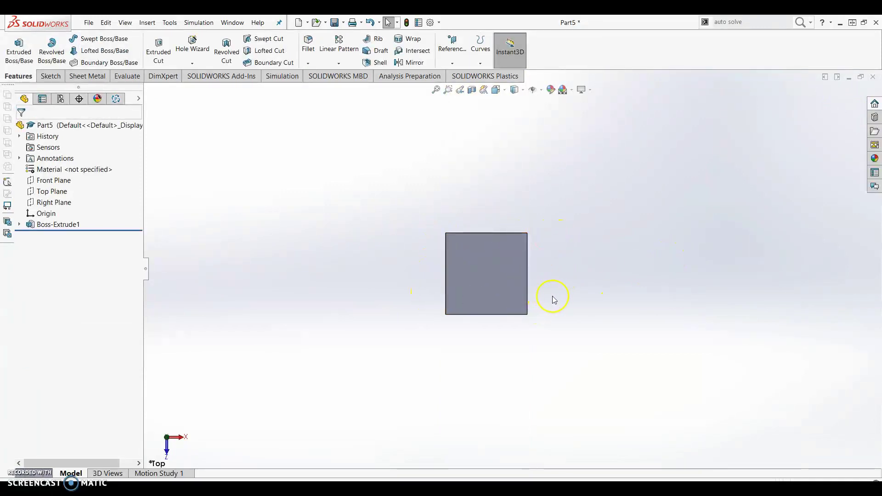
scroll(555, 298, up, 3)
middle_drag(626, 246, 564, 263)
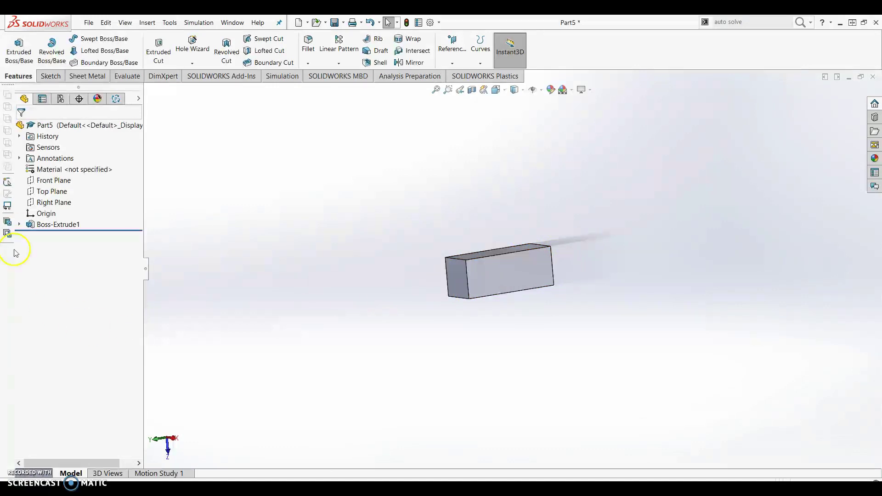
Edit Boss-Extrude1 and change its Direction 1 depth from 127 mm to 5 mm.
click(36, 226)
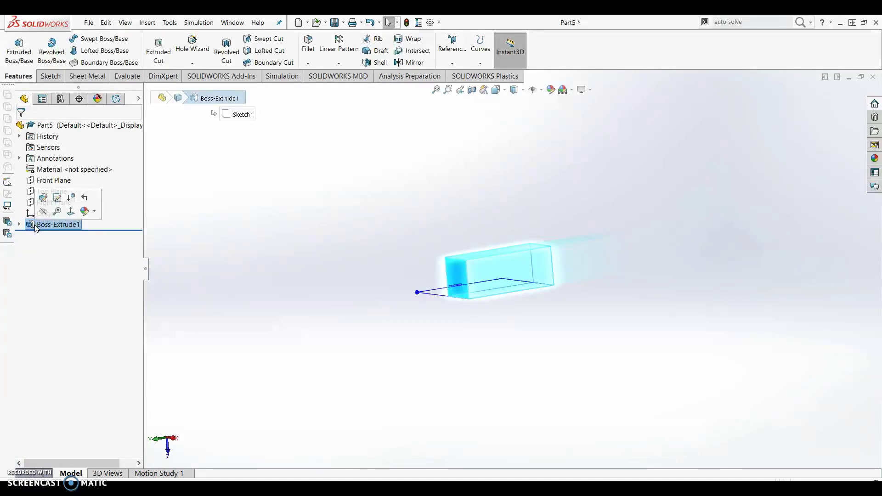
click(43, 199)
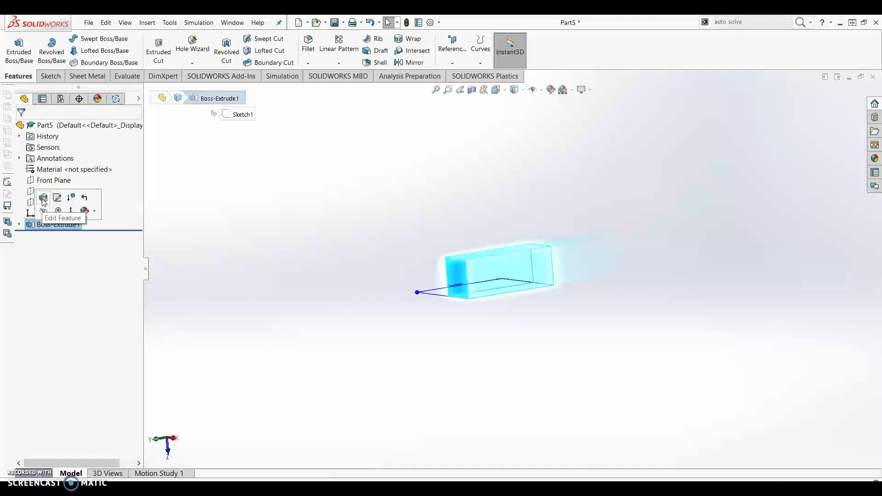
click(43, 199)
click(46, 210)
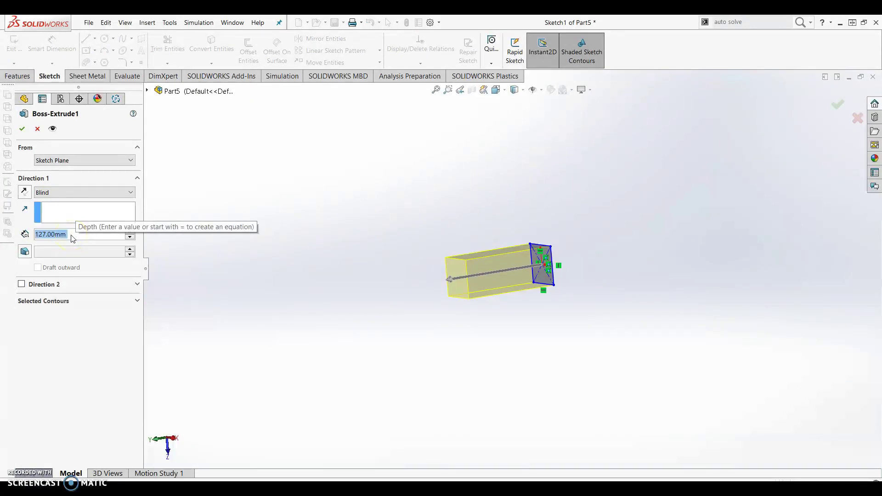
text(5)
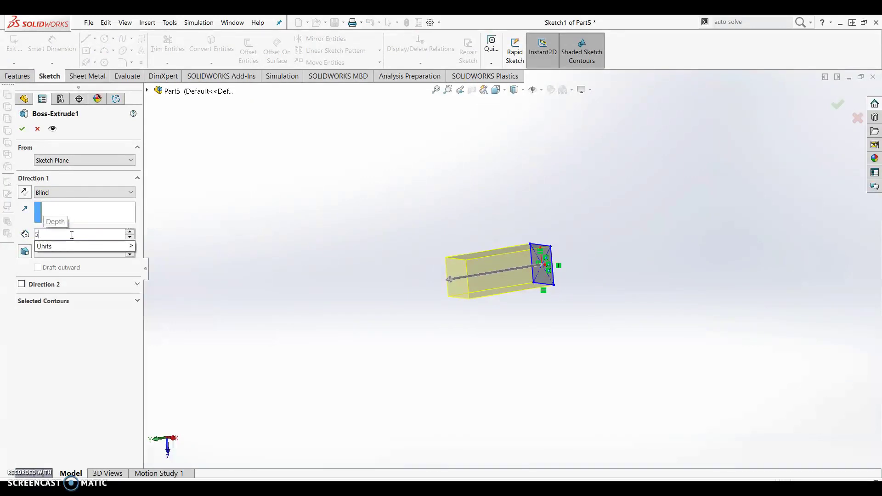
key(Return)
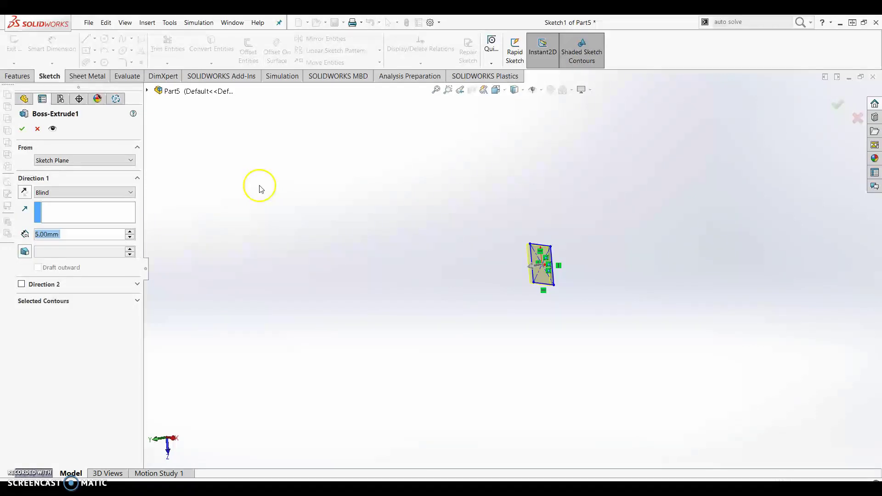
Commit the 5 mm Boss-Extrude1 depth and view the thin plate from the top.
click(24, 131)
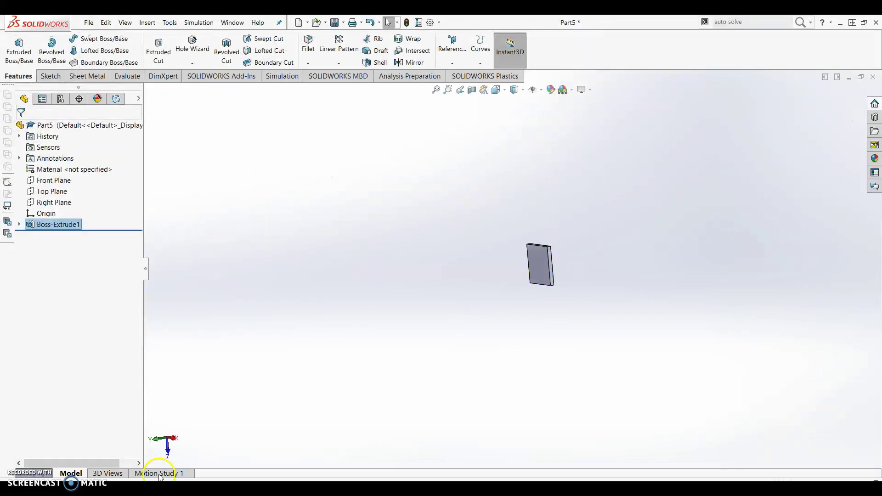
click(159, 441)
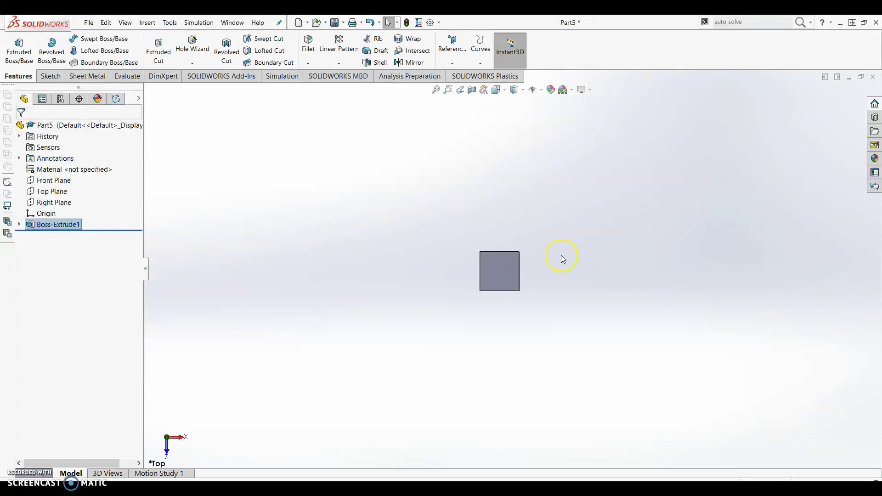